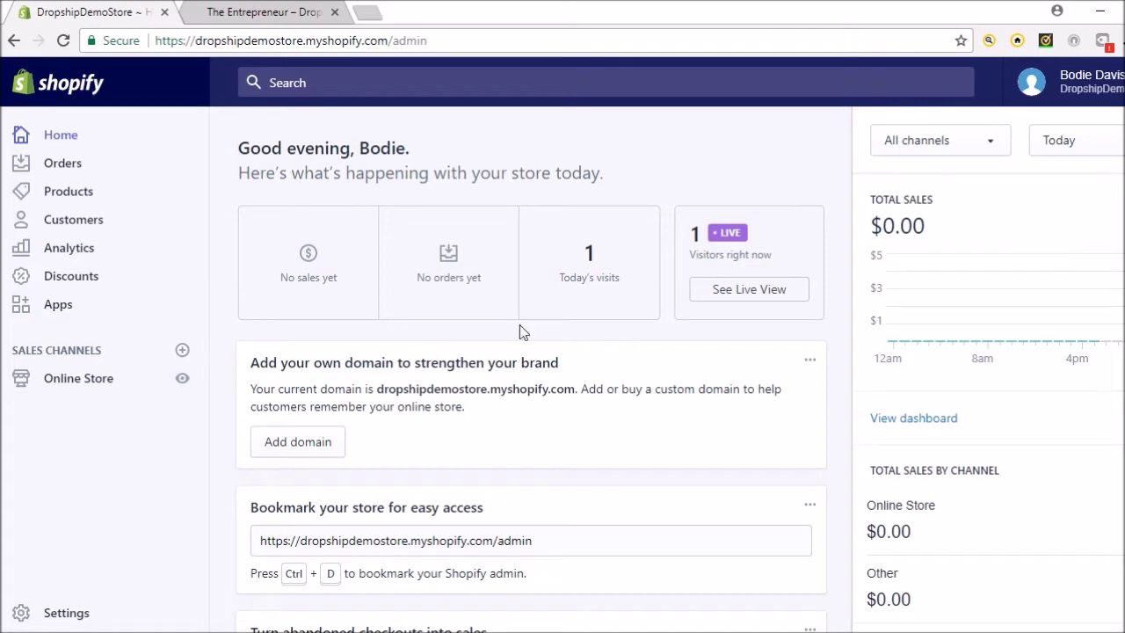
# - Open the store's checkout settings and review the customer accounts, customer contact and form options
pyautogui.click(76, 614)
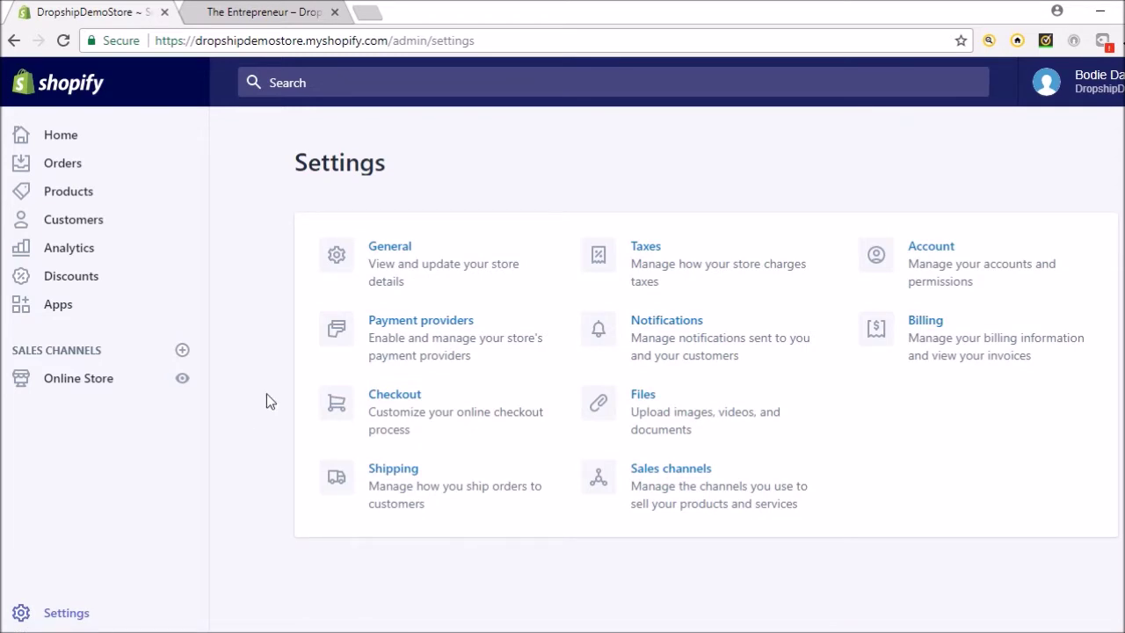
pyautogui.click(397, 403)
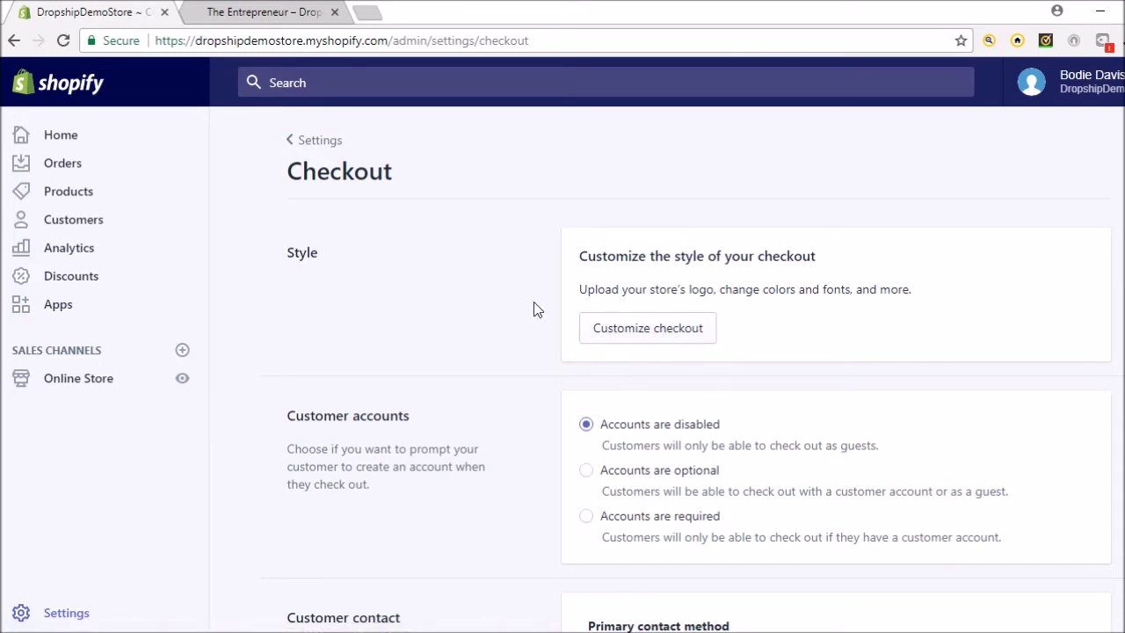
pyautogui.scroll(-2, 534, 304)
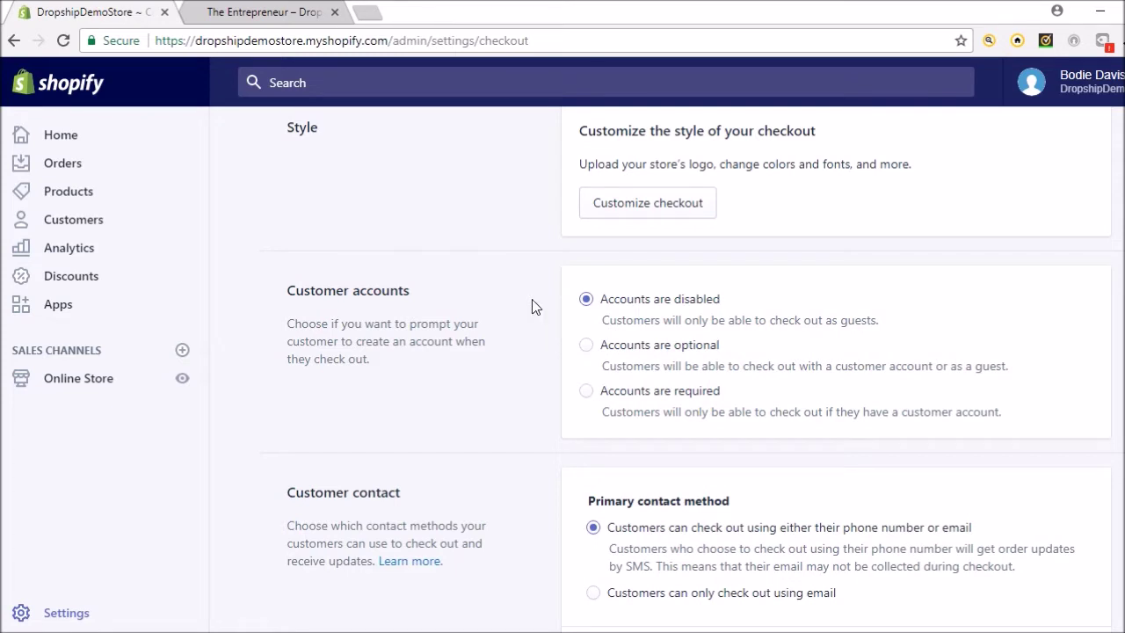
pyautogui.scroll(-3, 538, 331)
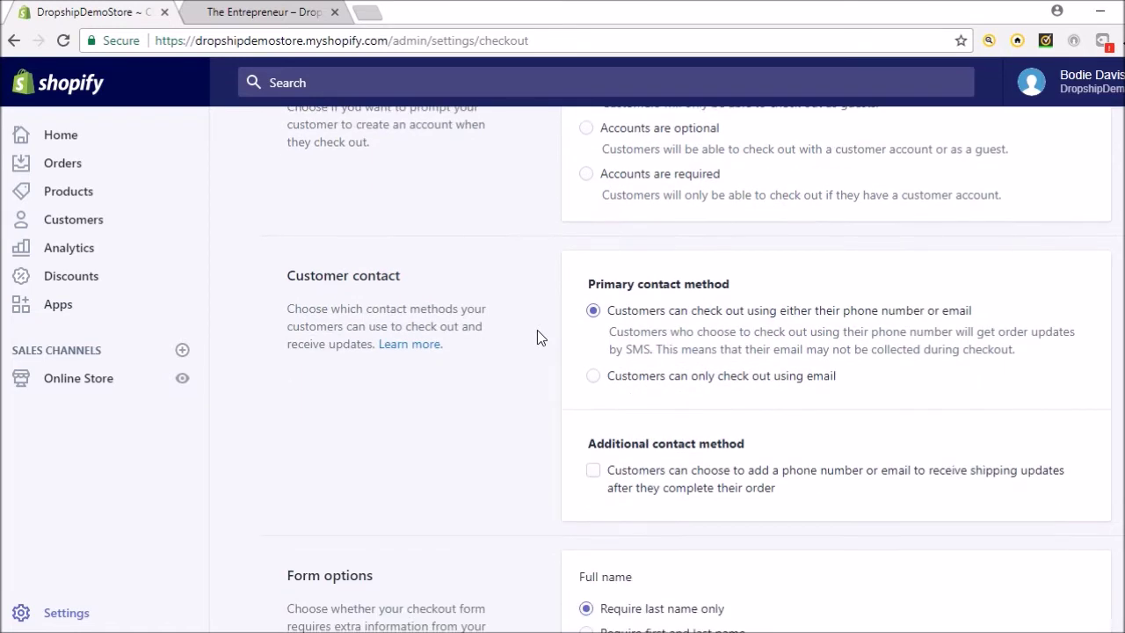
pyautogui.scroll(-2, 535, 334)
pyautogui.scroll(-1, 535, 341)
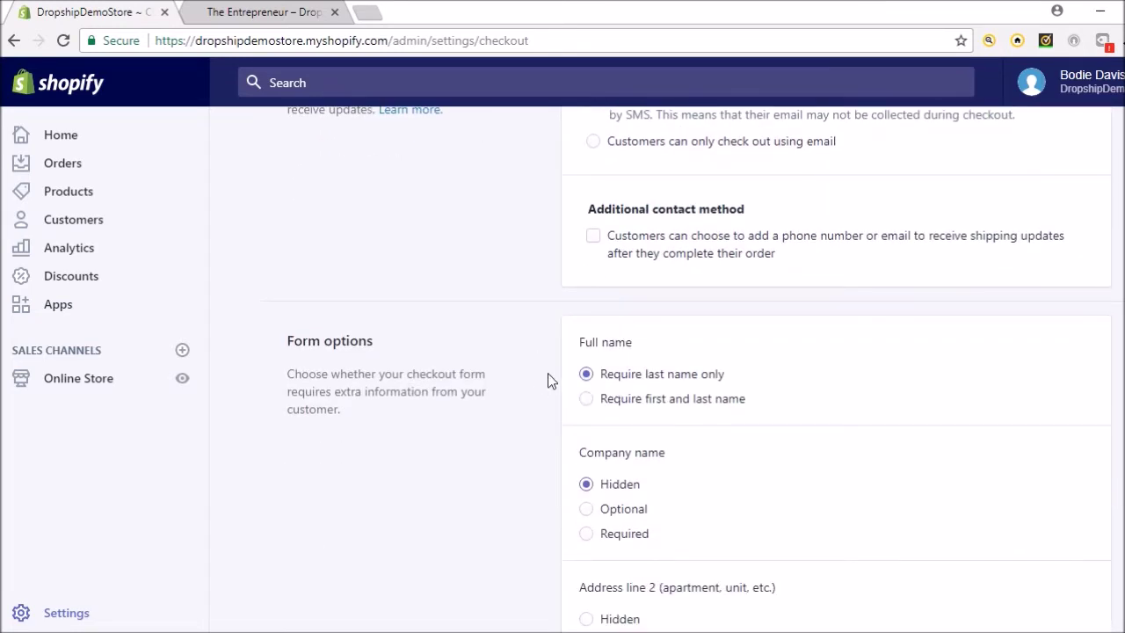
pyautogui.scroll(-2, 548, 378)
pyautogui.rightClick(533, 361)
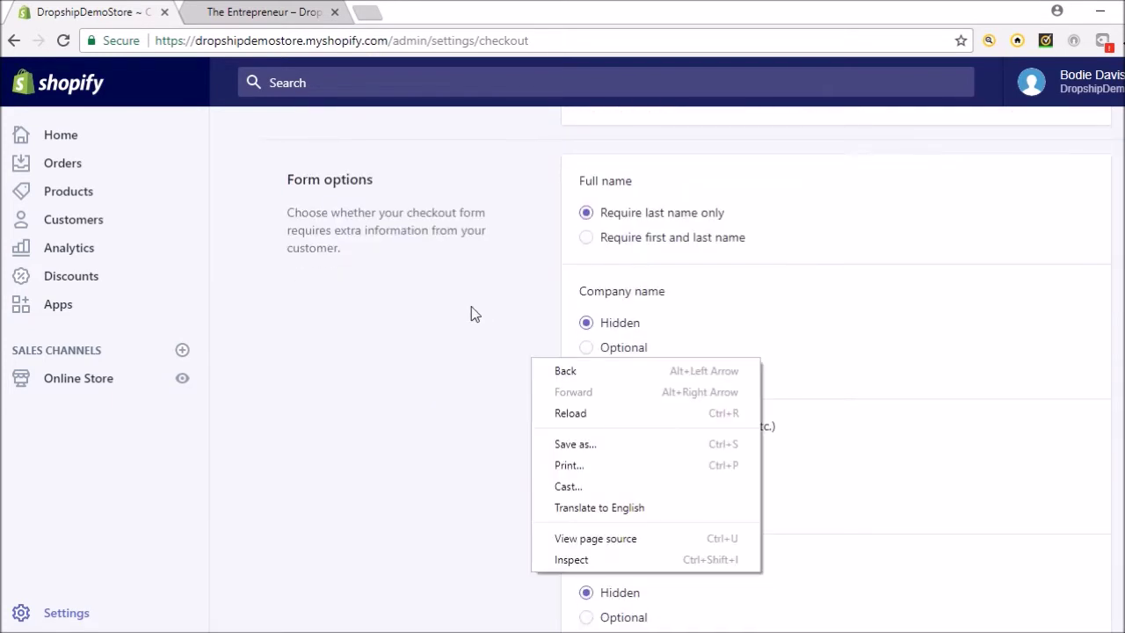
pyautogui.click(482, 349)
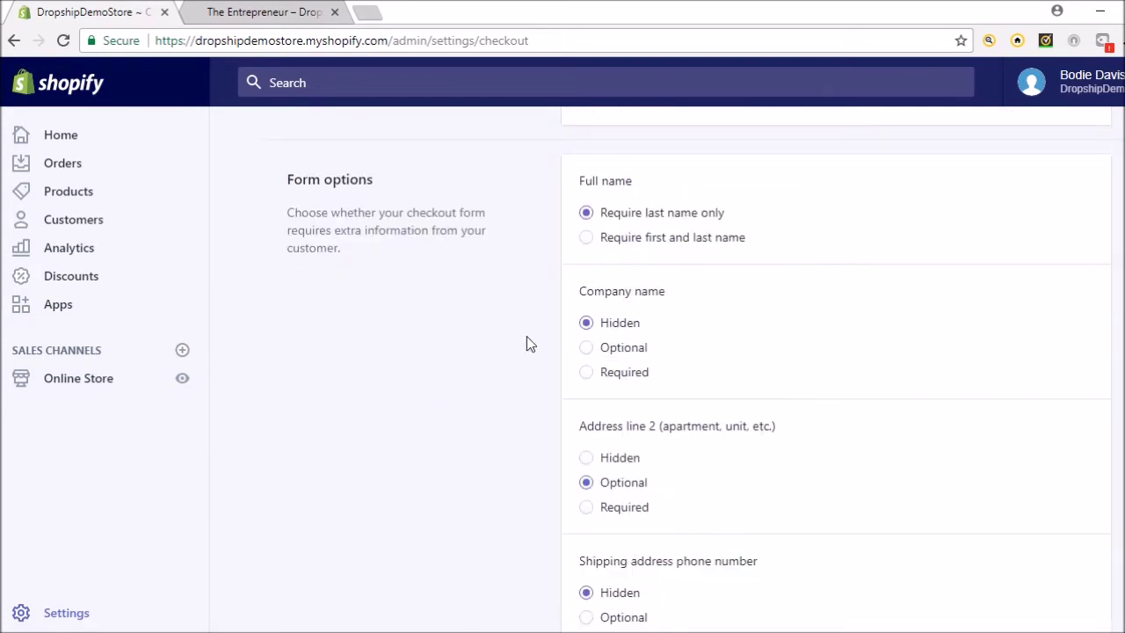
pyautogui.scroll(-1, 528, 317)
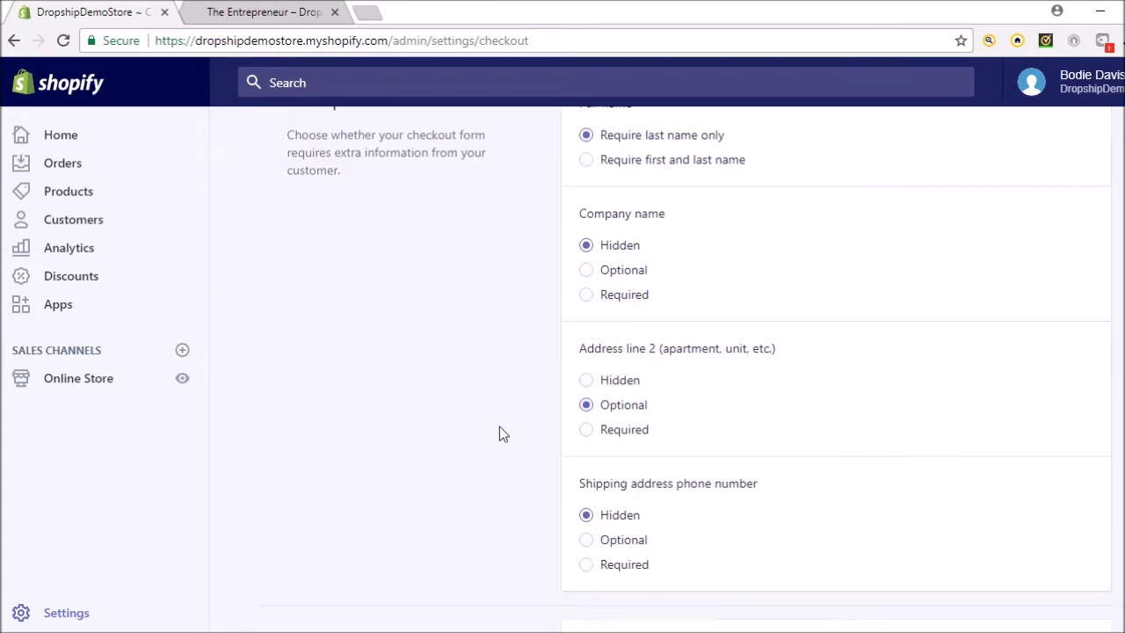
pyautogui.scroll(-2, 499, 428)
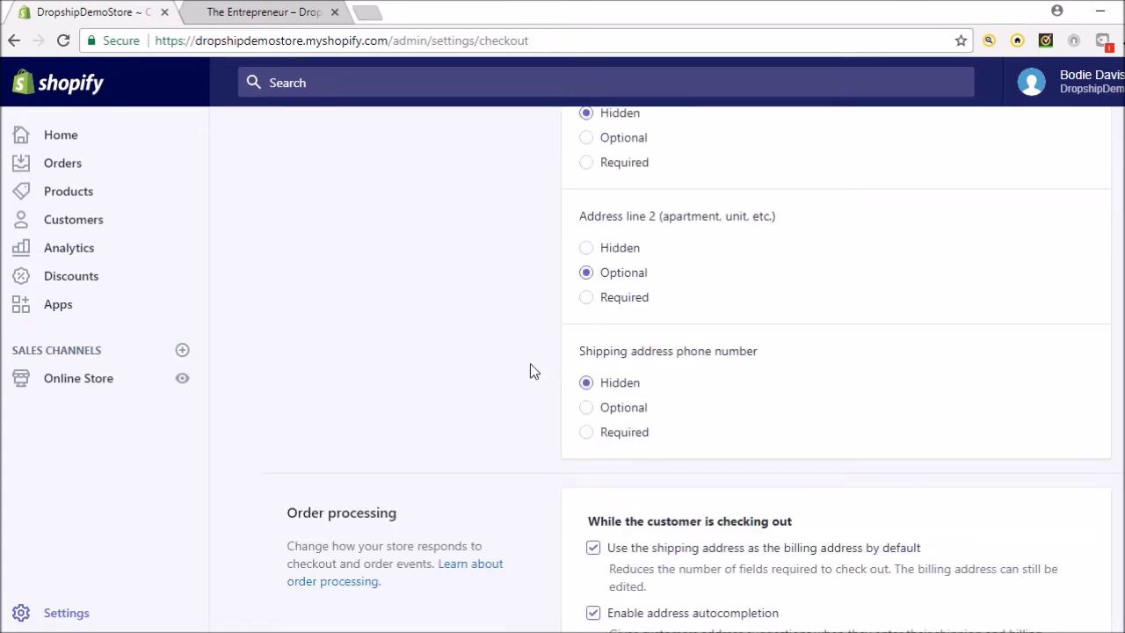
# - Review the order processing, abandoned checkouts, checkout language and policy statement settings
pyautogui.scroll(-4, 526, 410)
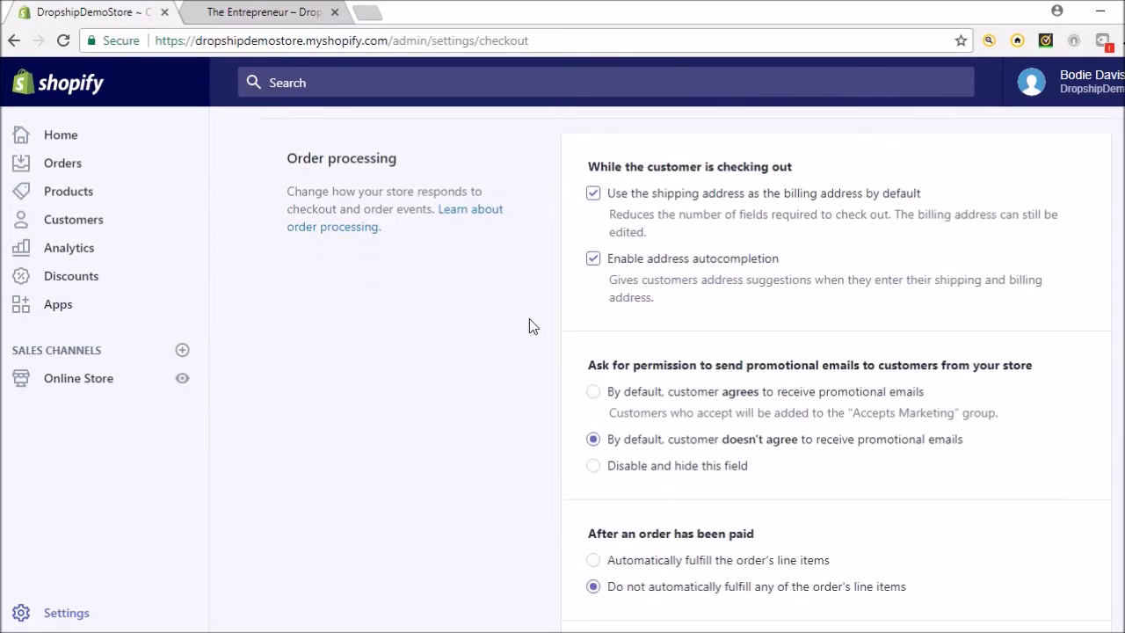
pyautogui.scroll(-1, 529, 325)
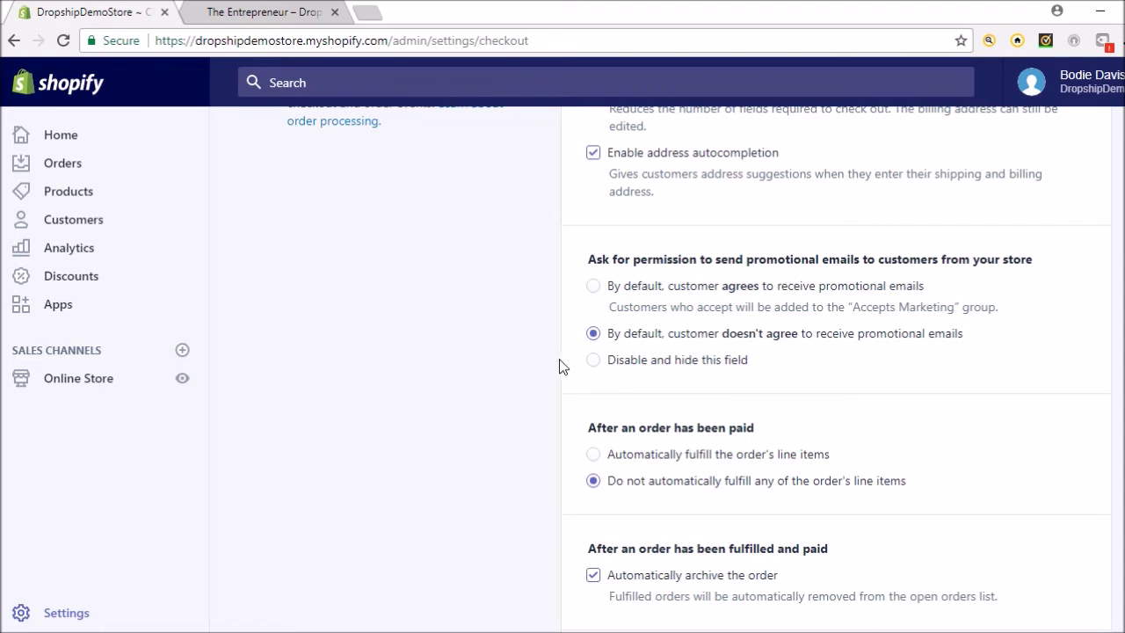
pyautogui.scroll(-2, 545, 360)
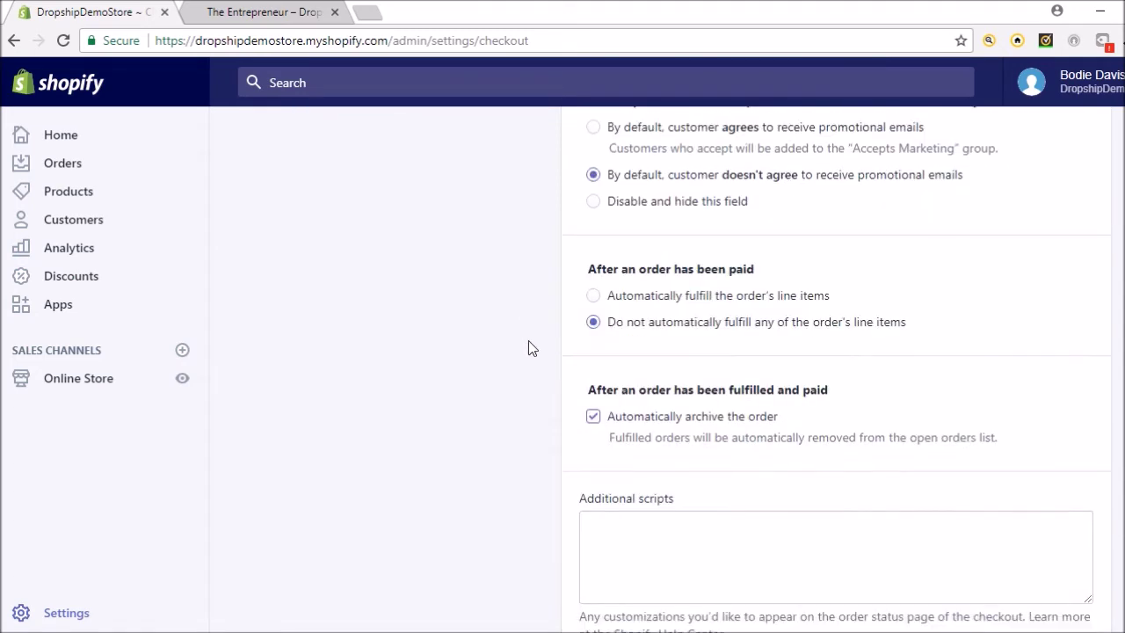
pyautogui.scroll(-4, 522, 332)
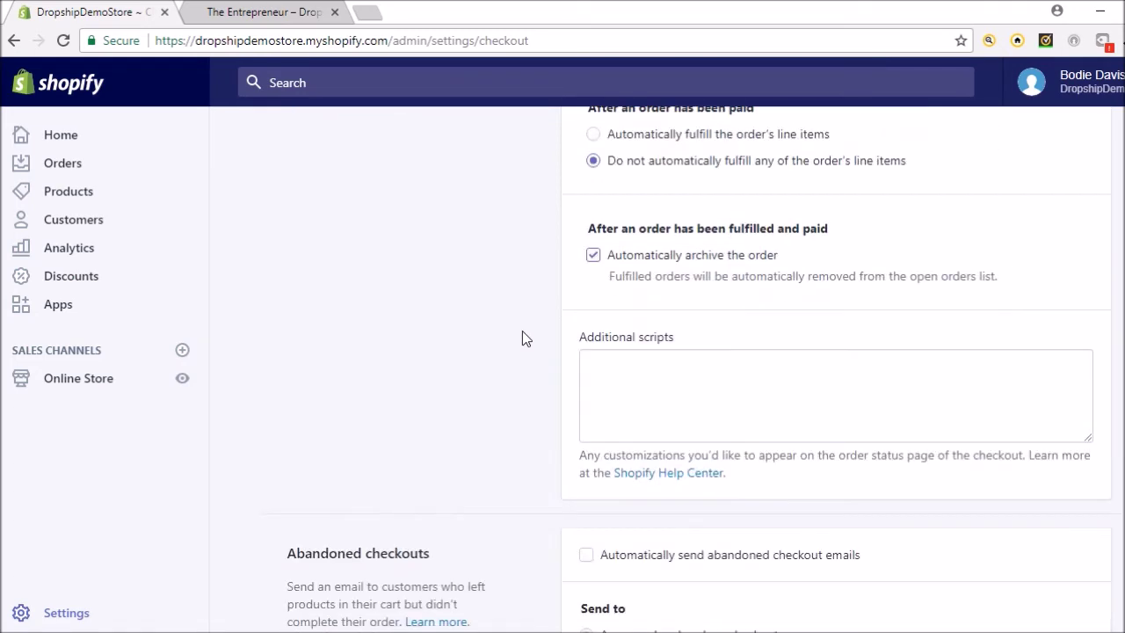
pyautogui.scroll(-2, 522, 339)
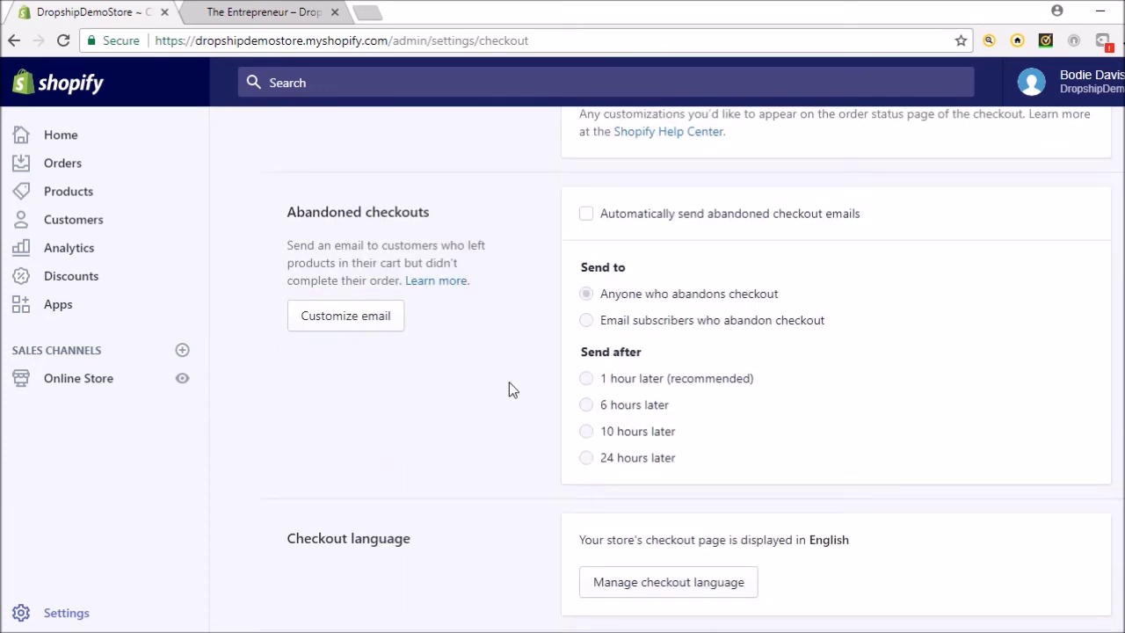
pyautogui.scroll(-3, 514, 378)
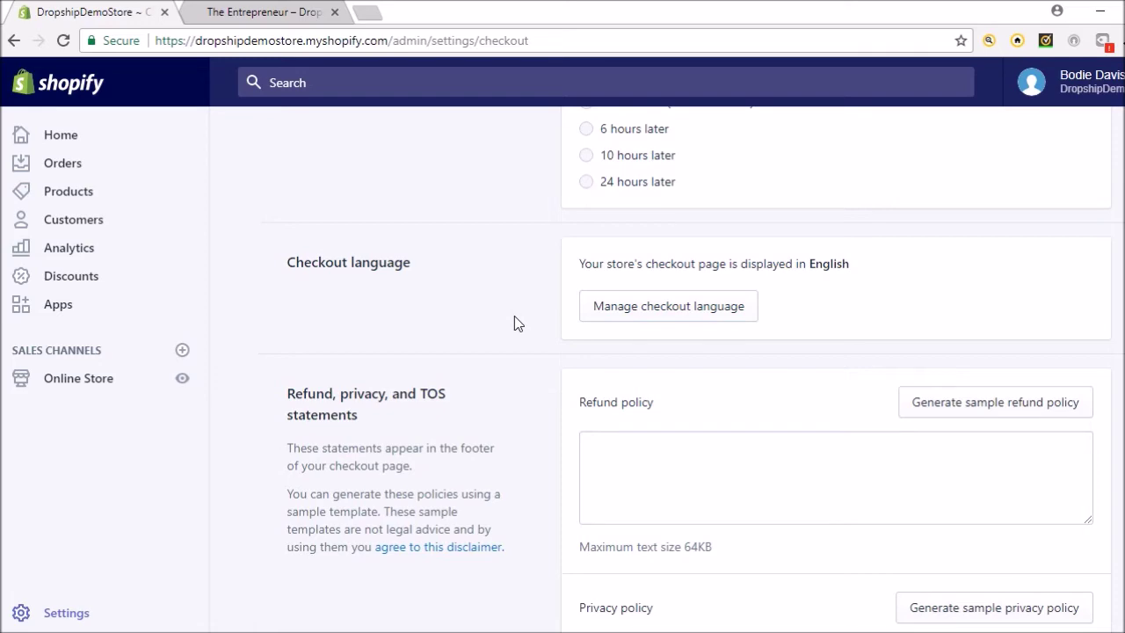
pyautogui.scroll(-3, 517, 323)
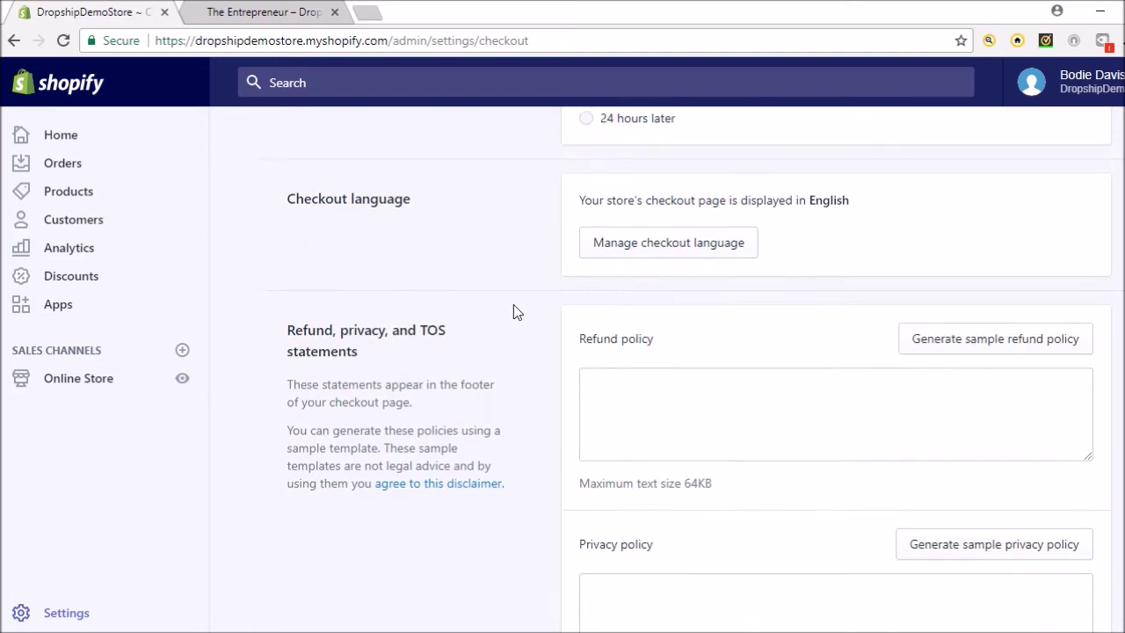
pyautogui.scroll(5, 516, 308)
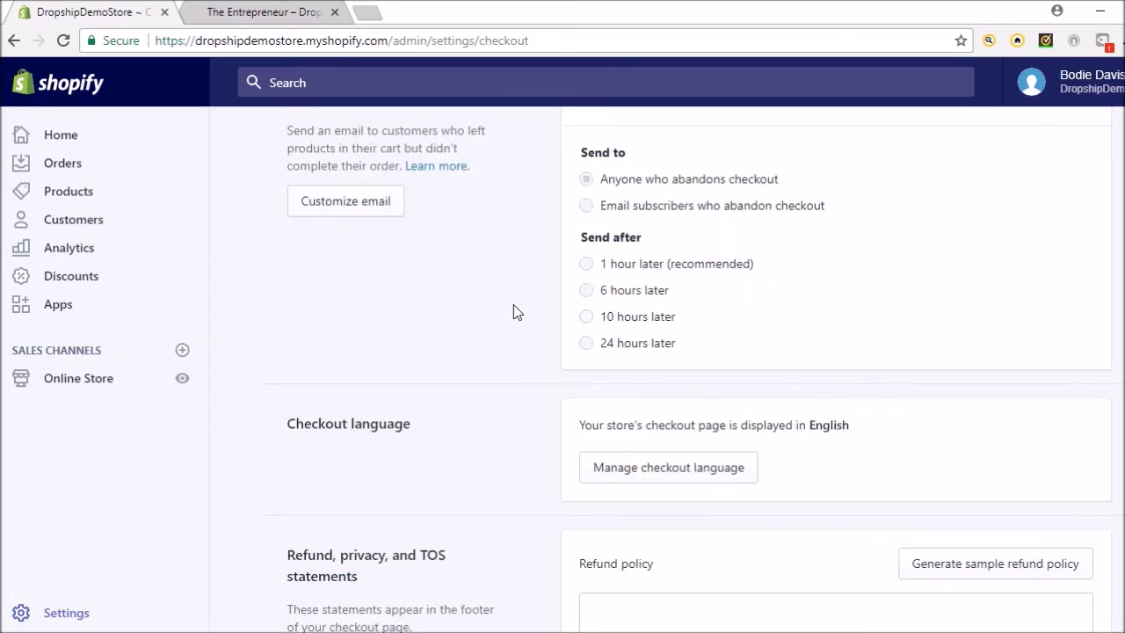
pyautogui.scroll(10, 515, 308)
pyautogui.scroll(4, 515, 313)
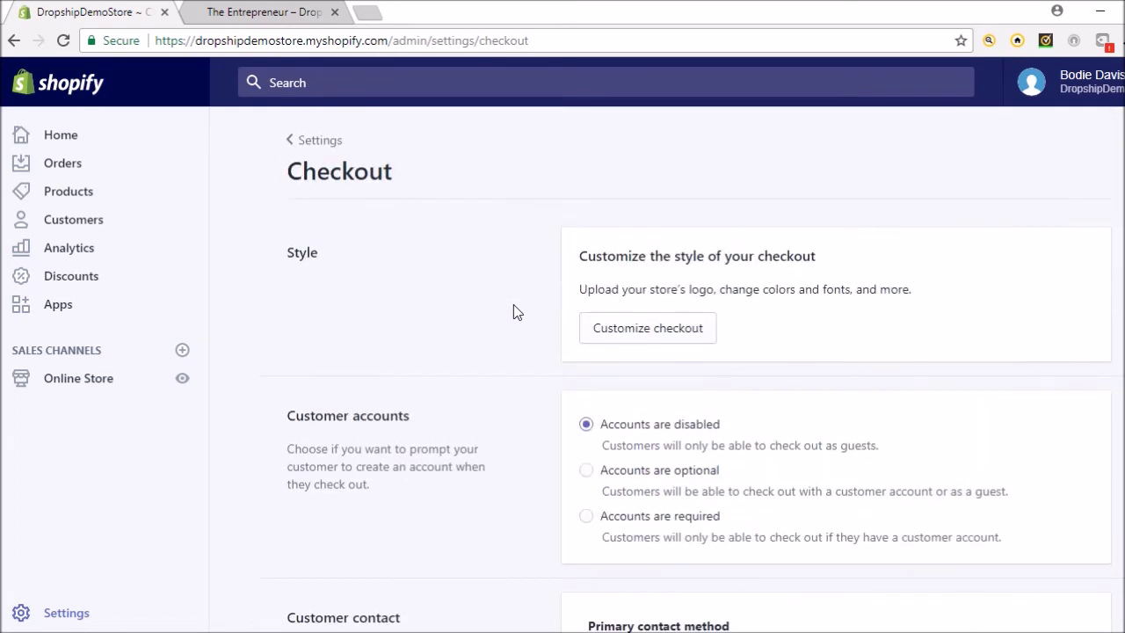
# - Open the checkout style customization and examine the theme's color settings for header, page, footer and slideshow titles
pyautogui.click(648, 340)
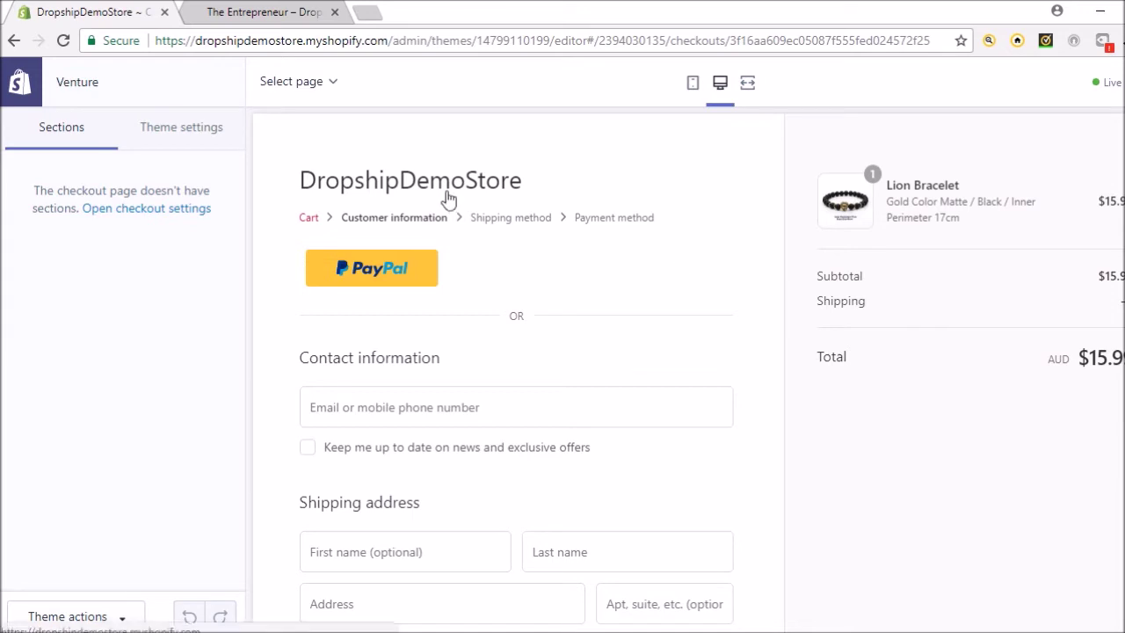
pyautogui.click(148, 143)
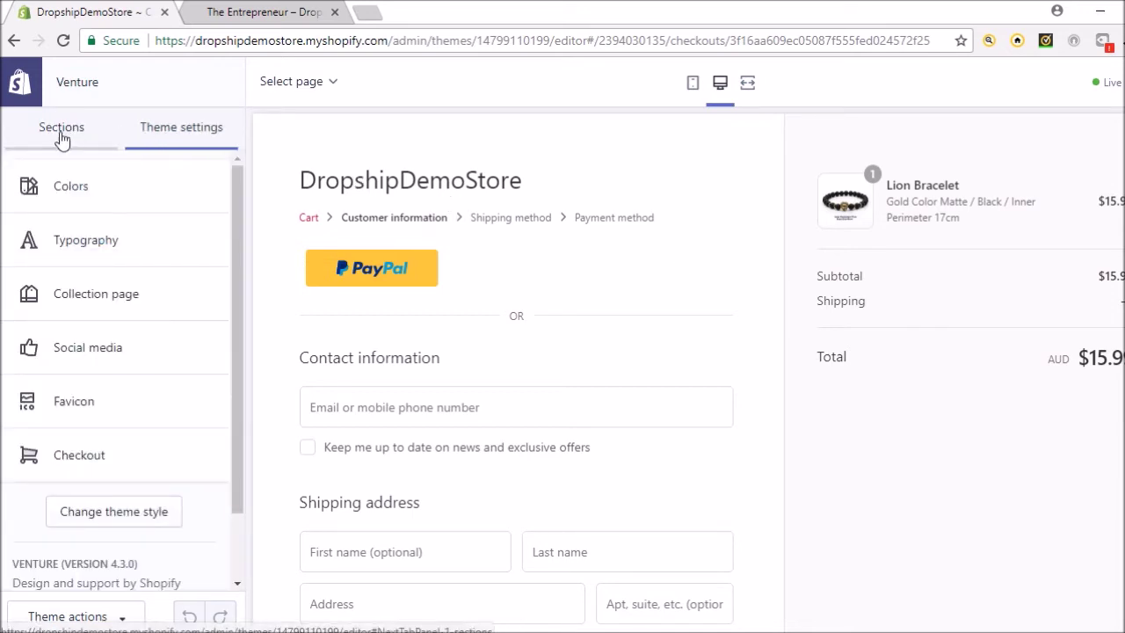
pyautogui.click(86, 194)
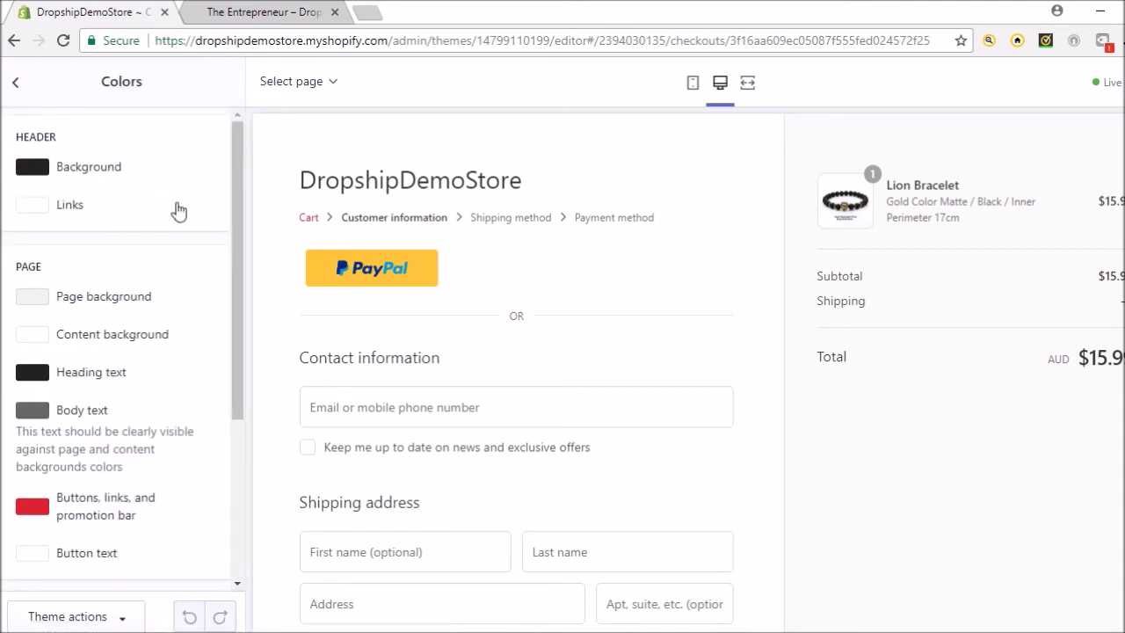
pyautogui.scroll(-3, 206, 276)
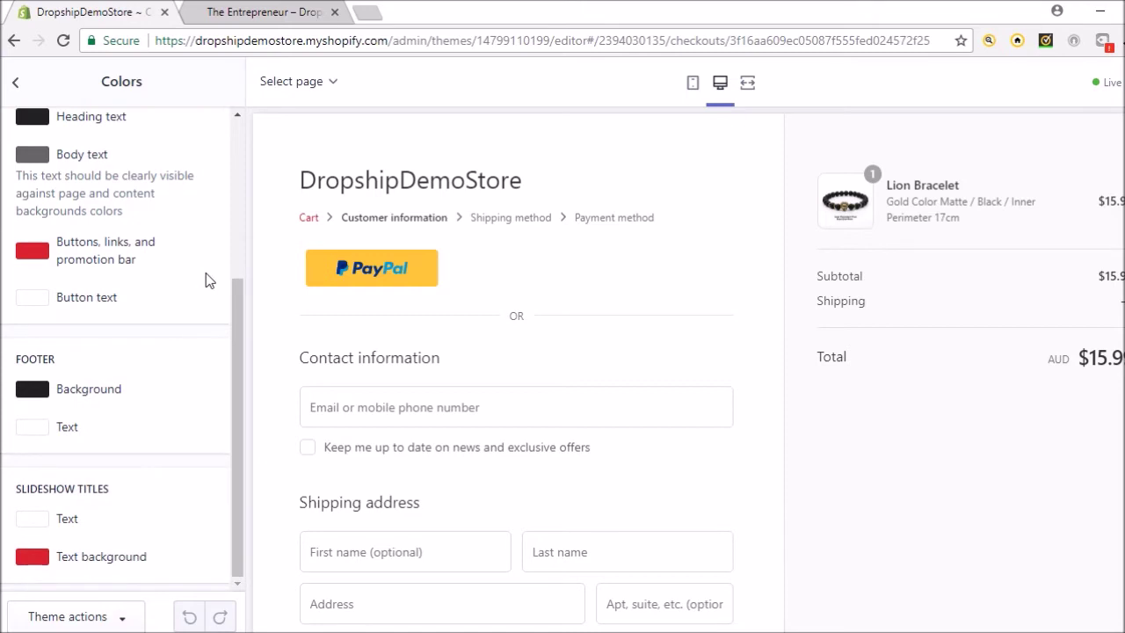
pyautogui.scroll(1, 206, 280)
pyautogui.scroll(3, 205, 272)
pyautogui.click(15, 82)
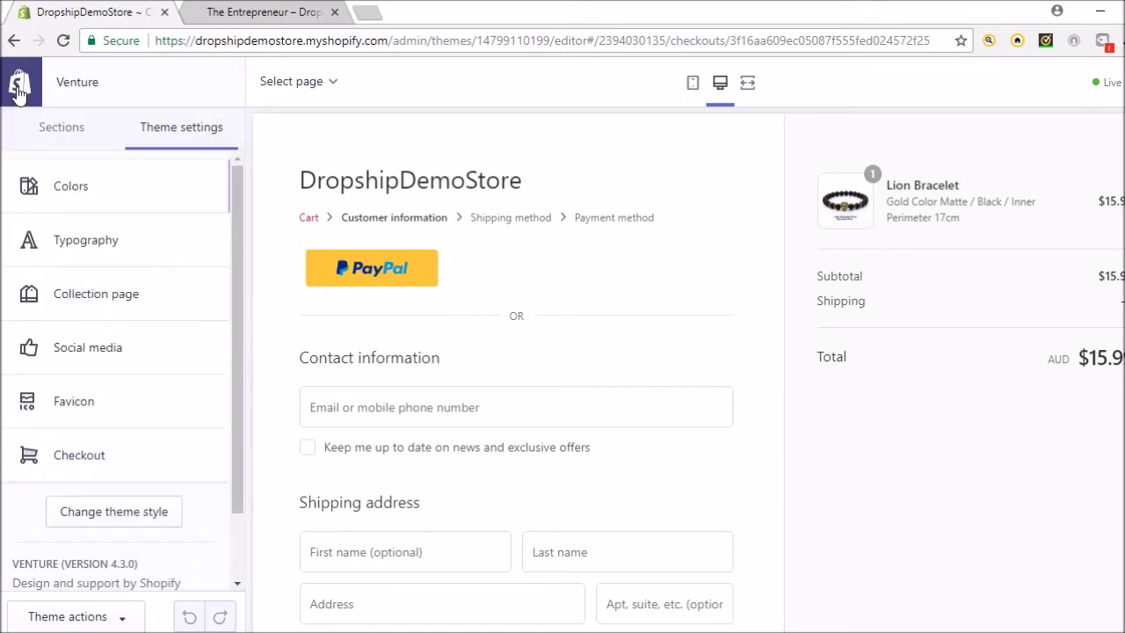
pyautogui.click(66, 141)
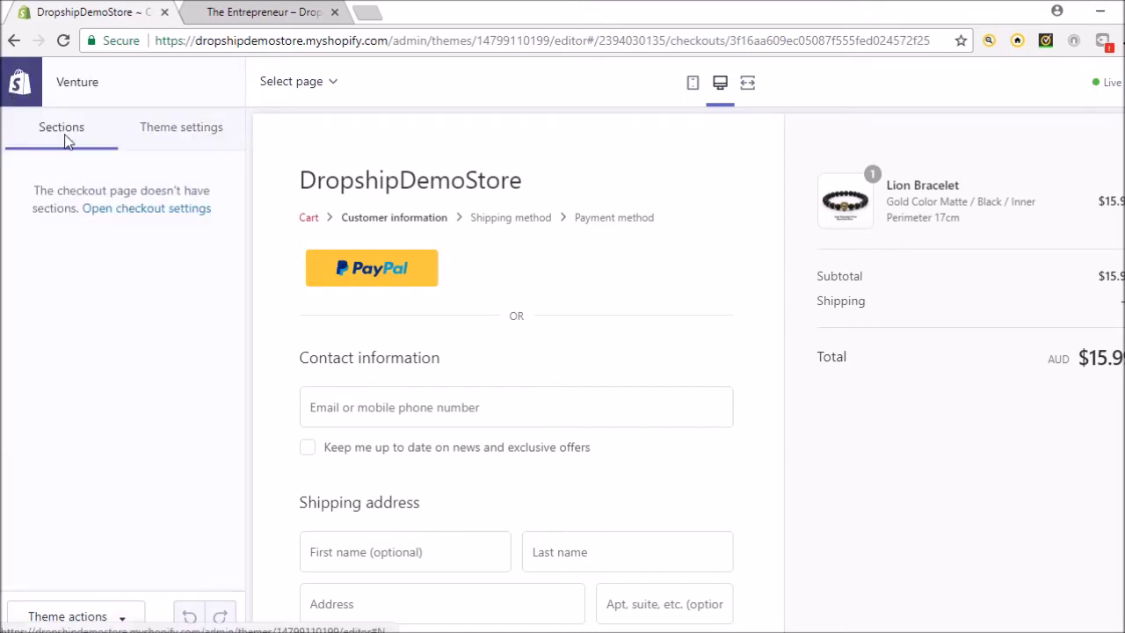
# - In the theme's checkout settings, set the custom logo image to the "Guaranteed SAFE Checkout" badge from the image library
pyautogui.click(171, 209)
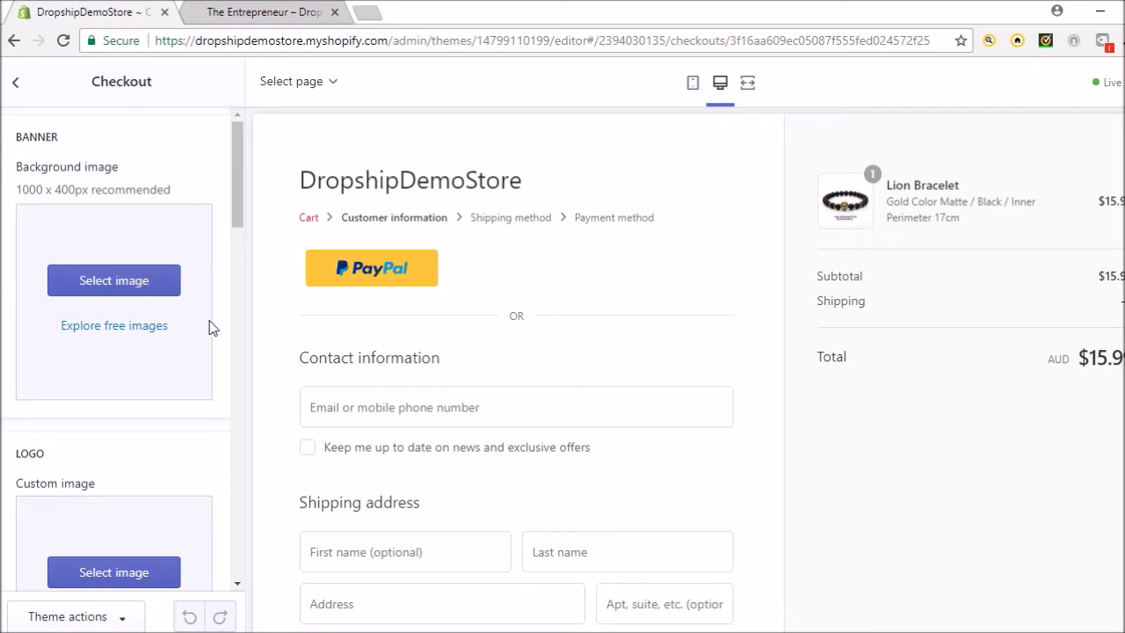
pyautogui.scroll(-2, 220, 298)
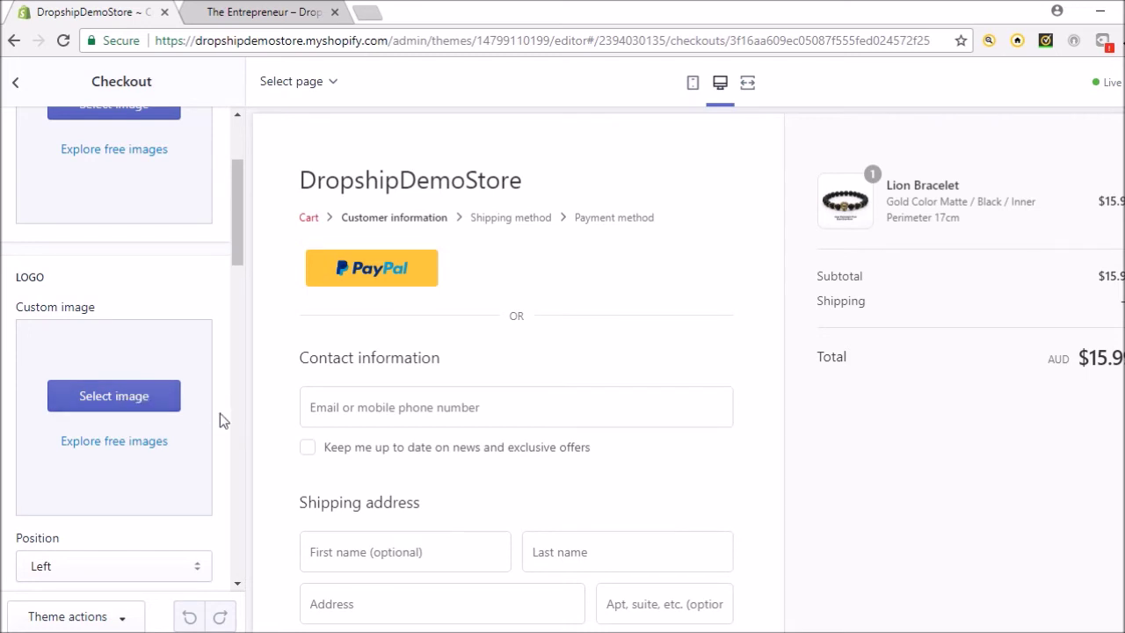
pyautogui.scroll(-1, 219, 414)
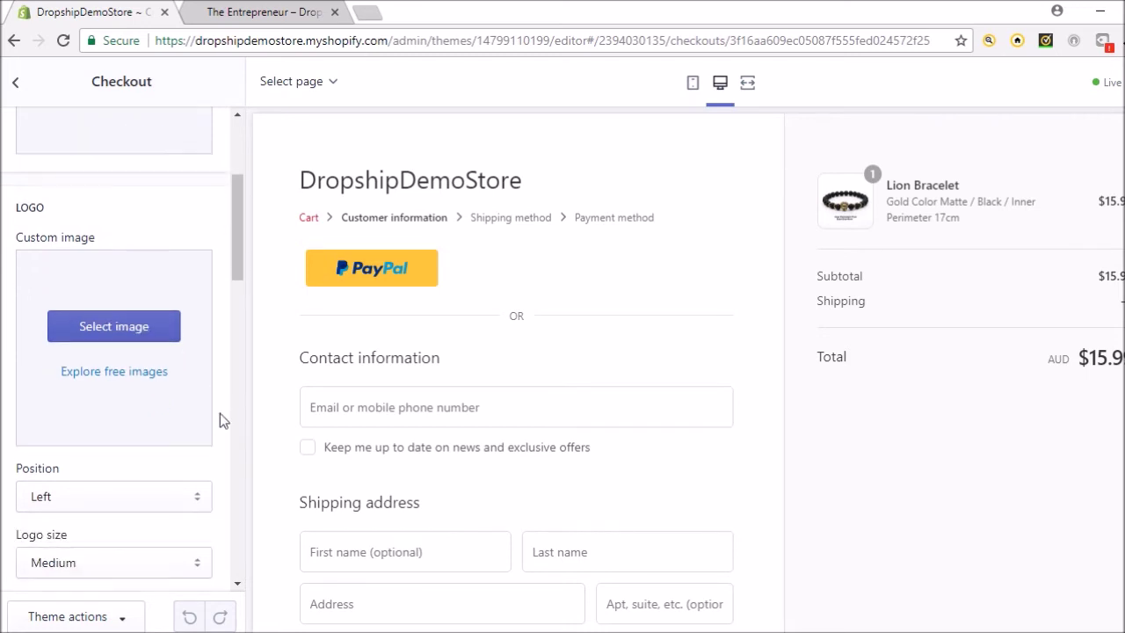
pyautogui.click(134, 332)
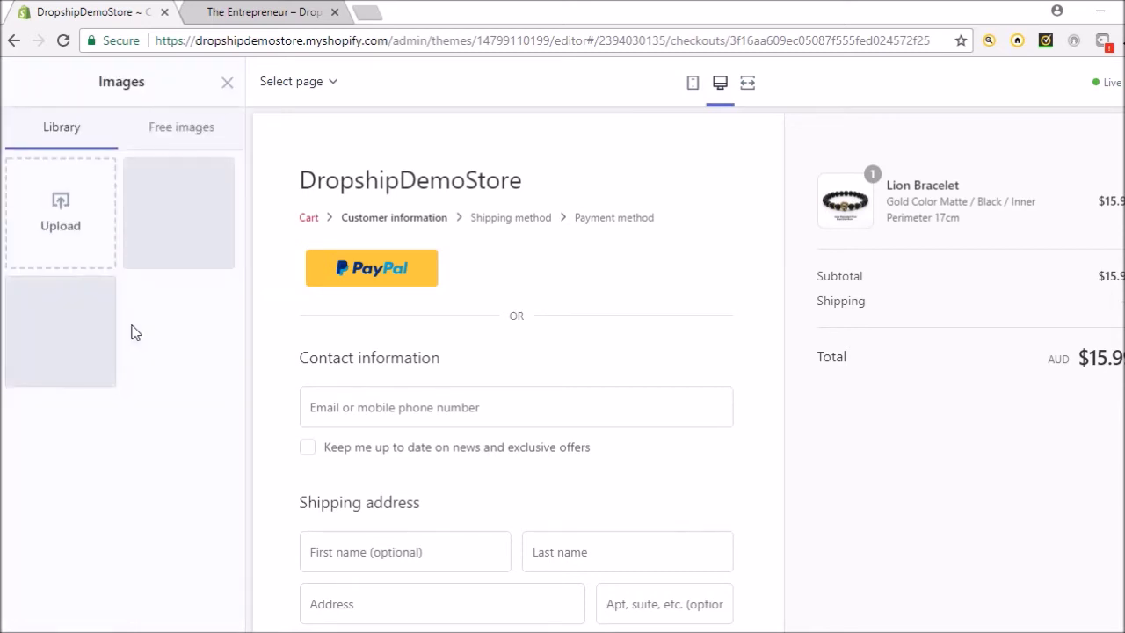
pyautogui.click(76, 338)
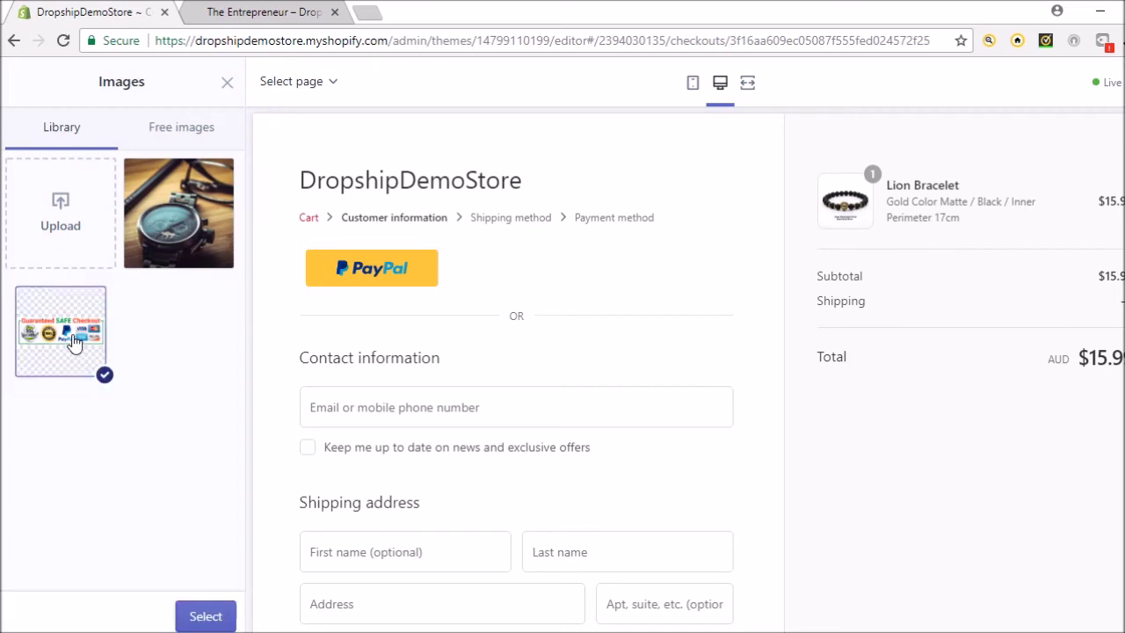
pyautogui.click(219, 619)
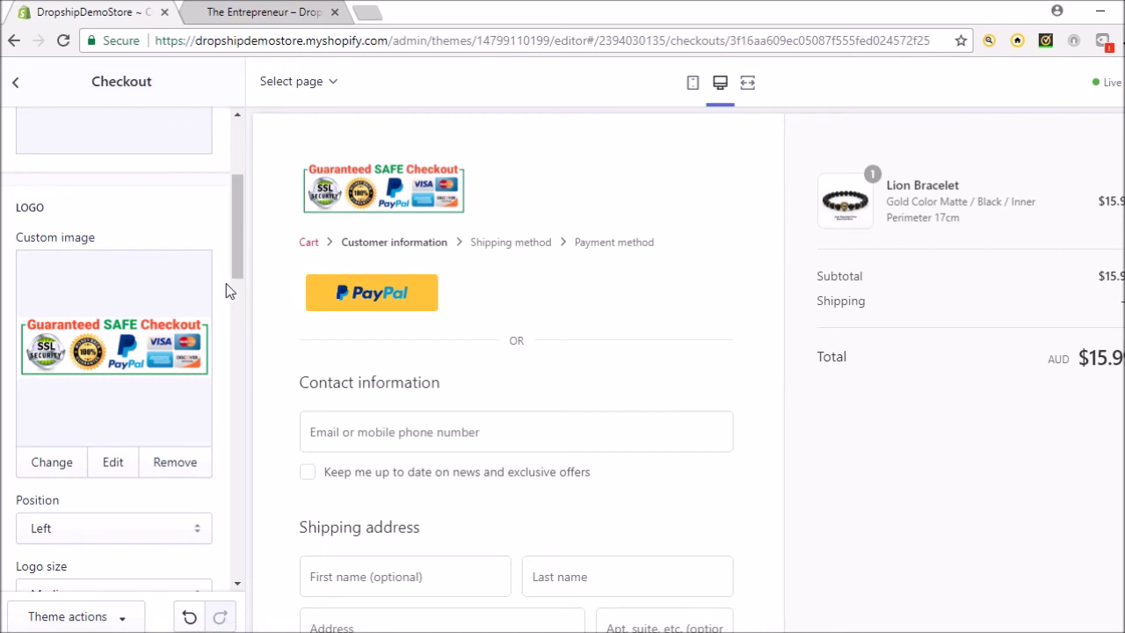
# - Review the checkout's logo size, main content area, order summary, heading and body font, and color settings
pyautogui.scroll(-5, 226, 283)
pyautogui.scroll(-2, 226, 283)
pyautogui.scroll(-2, 226, 283)
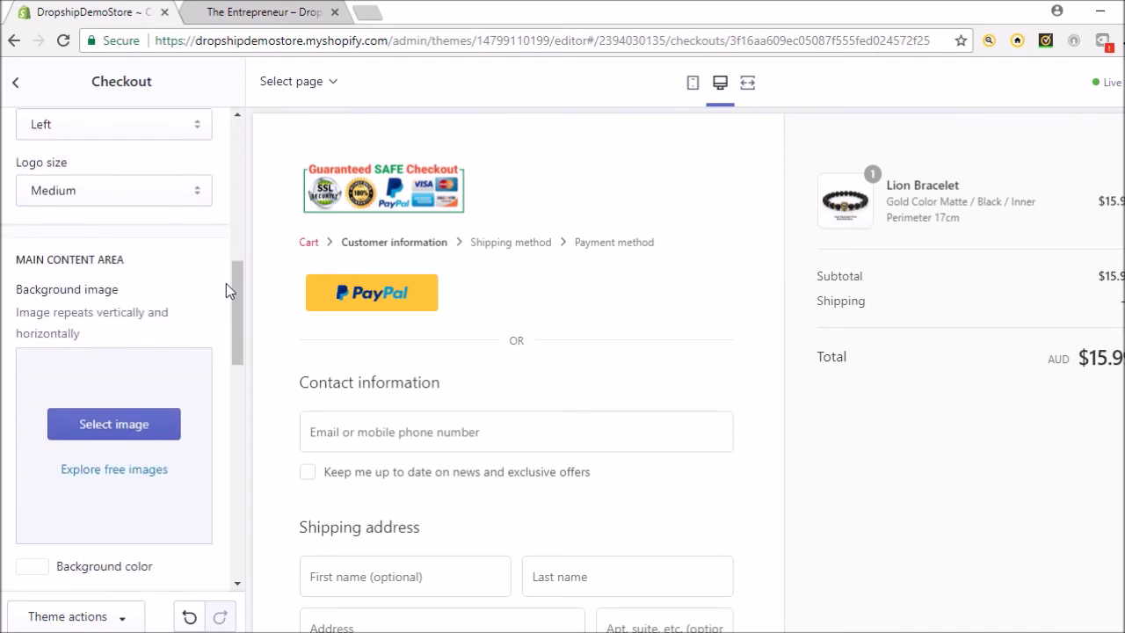
pyautogui.scroll(-5, 226, 283)
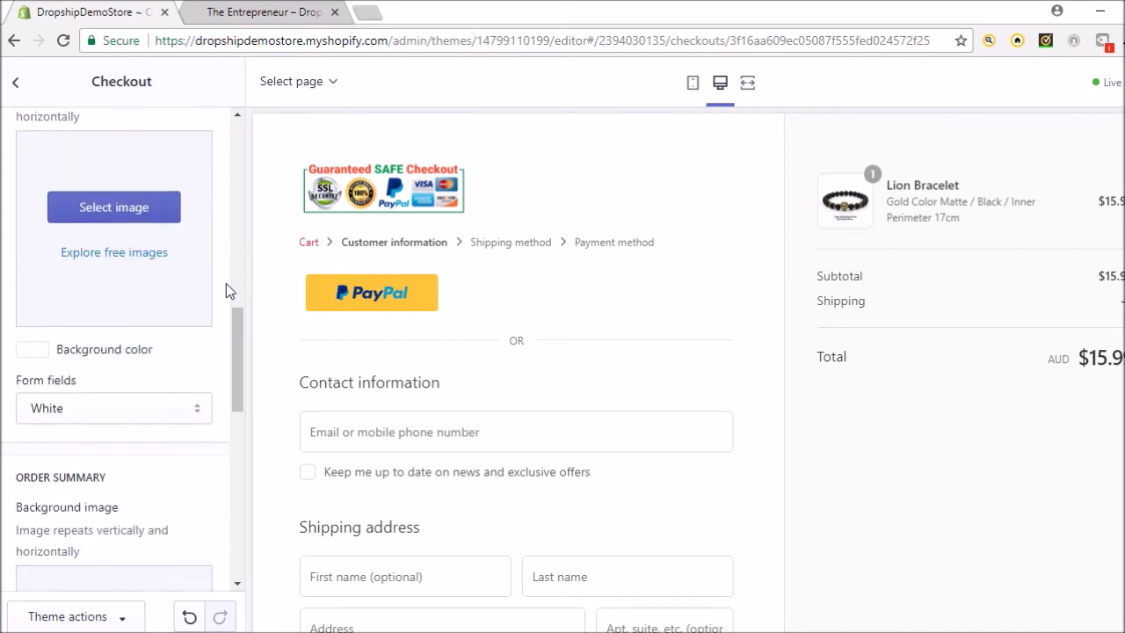
pyautogui.scroll(-2, 226, 284)
pyautogui.scroll(-2, 226, 283)
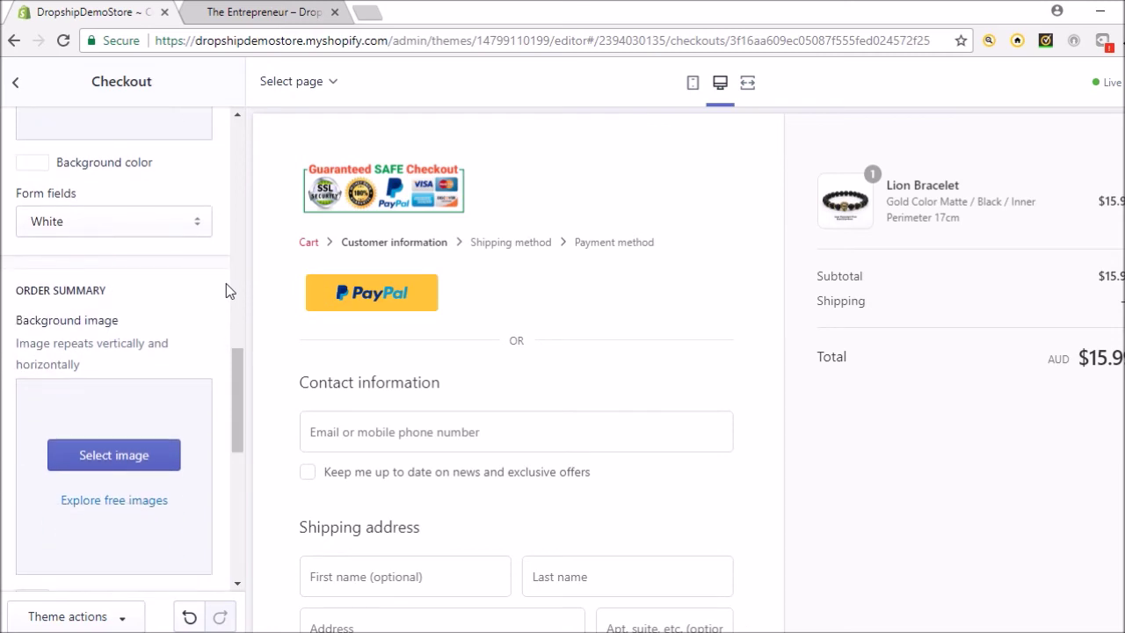
pyautogui.scroll(-5, 226, 283)
pyautogui.scroll(-3, 226, 283)
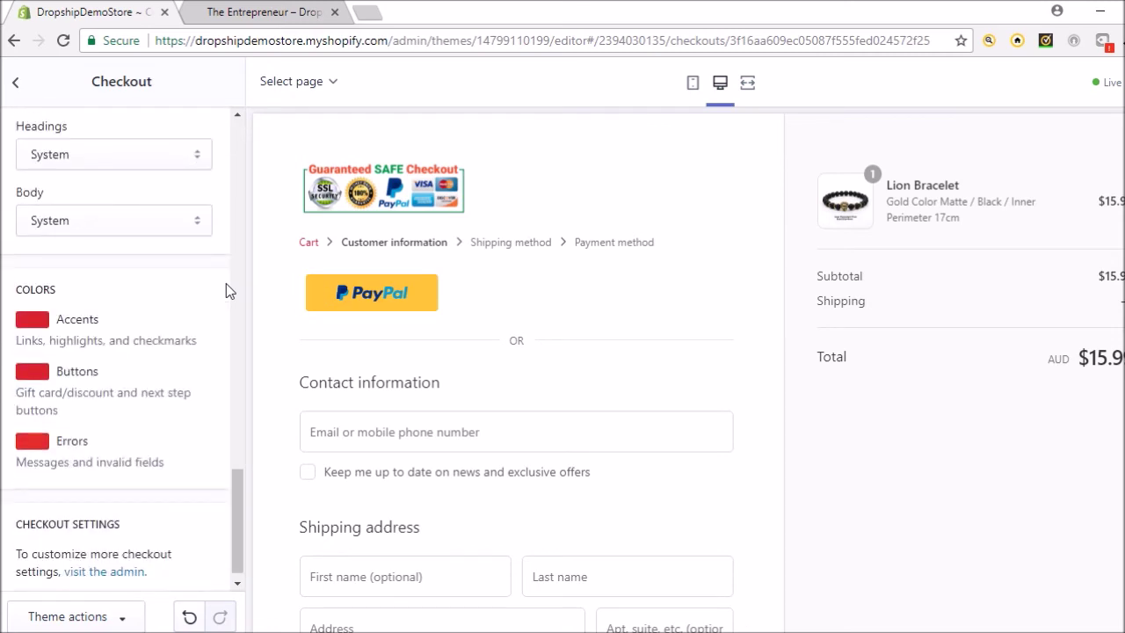
# - Inspect the checkout's Buttons color and compare it with the add-to-cart button on The Entrepreneur product page
pyautogui.click(69, 379)
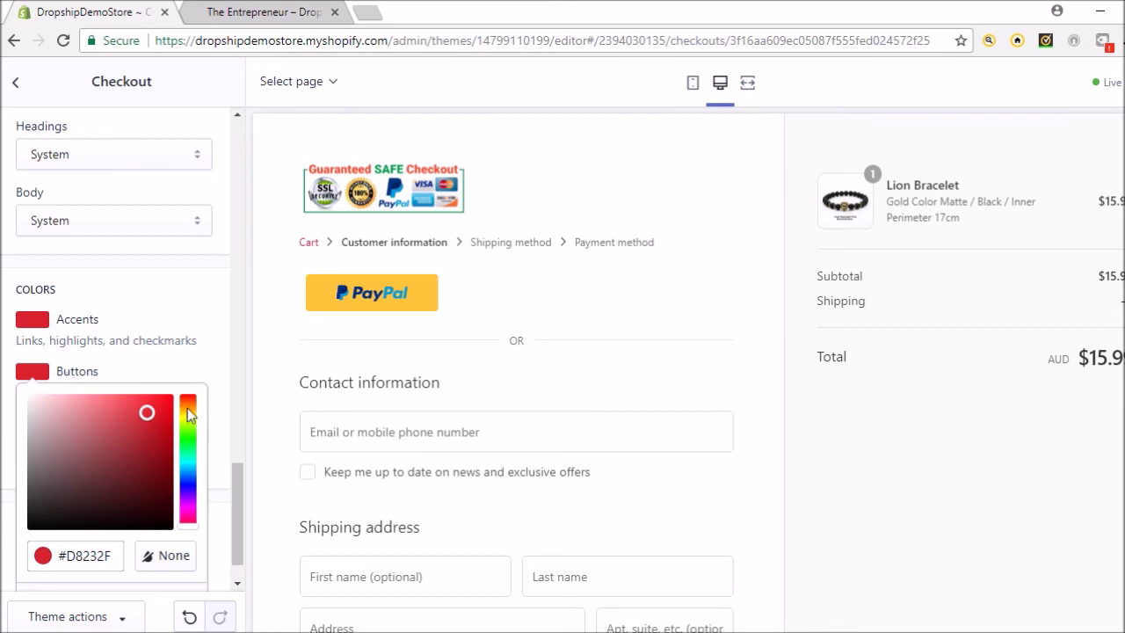
pyautogui.click(222, 328)
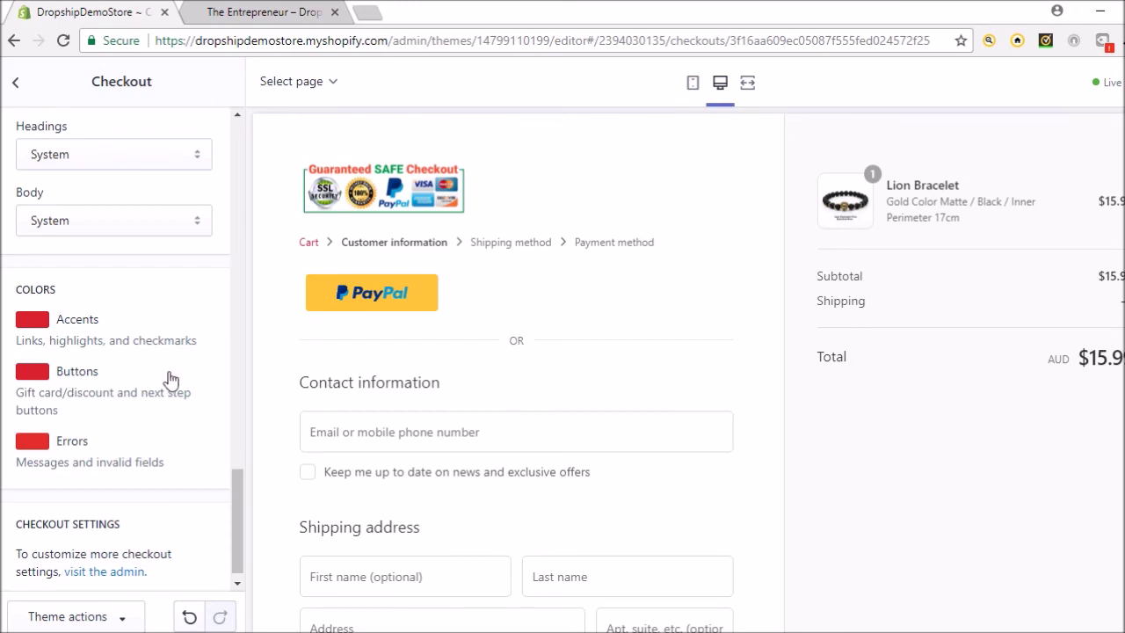
pyautogui.click(251, 12)
pyautogui.scroll(-1, 673, 341)
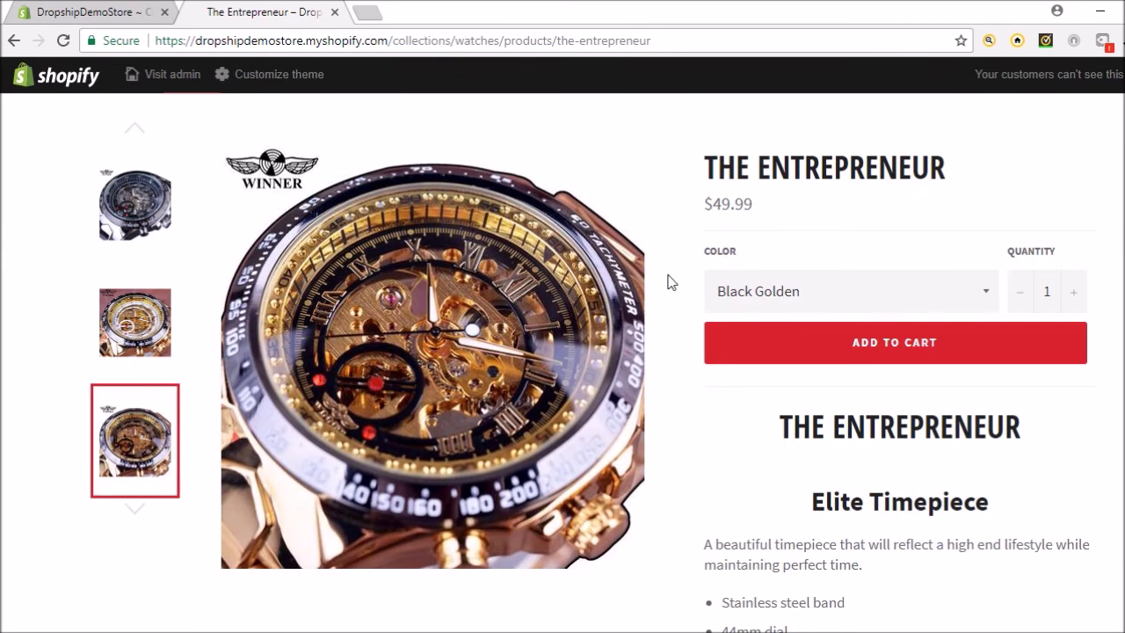
pyautogui.click(139, 14)
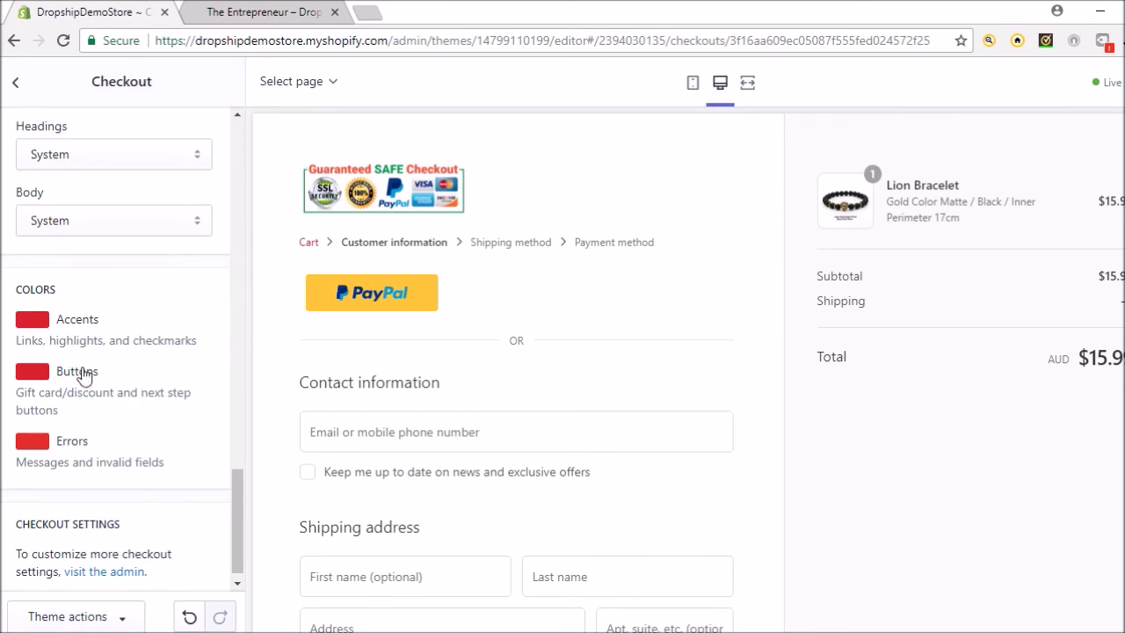
pyautogui.click(237, 14)
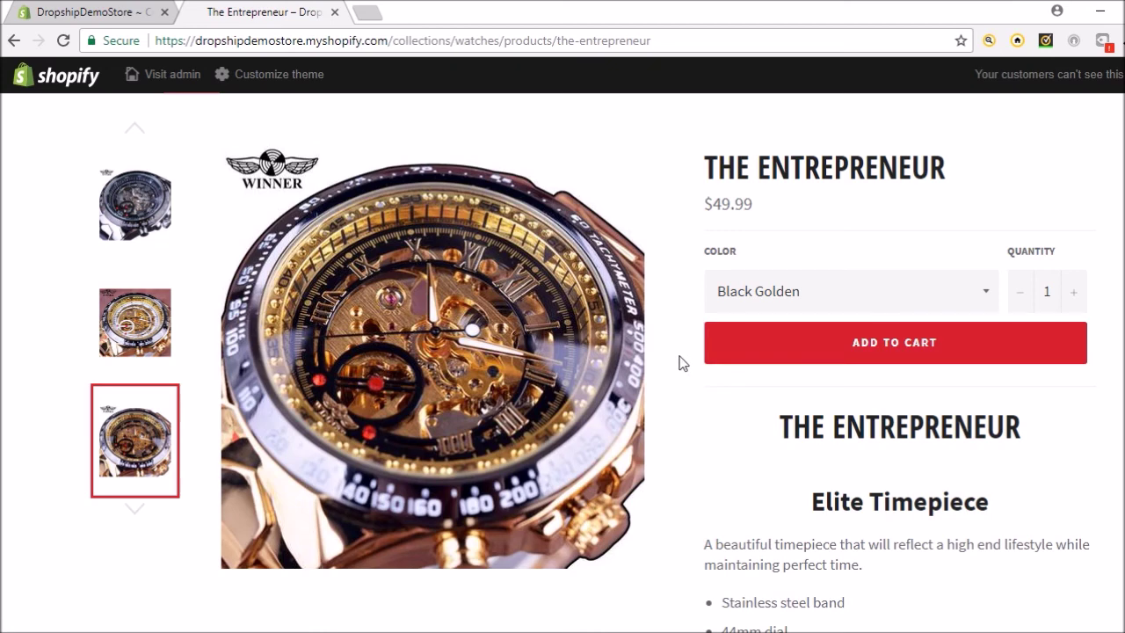
pyautogui.click(110, 10)
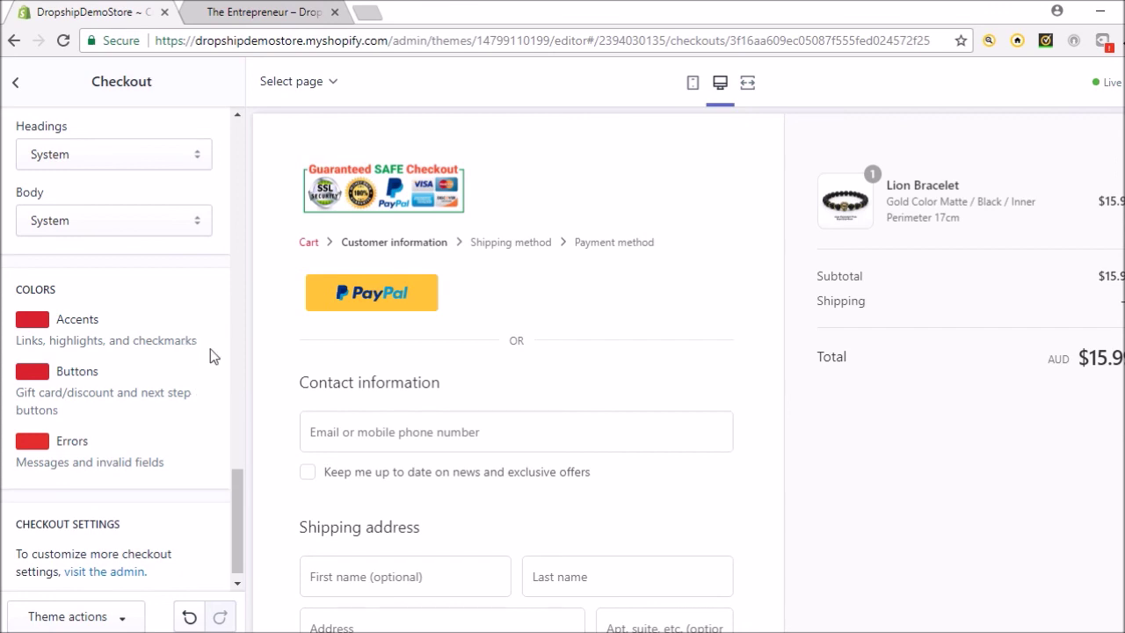
pyautogui.scroll(10, 219, 284)
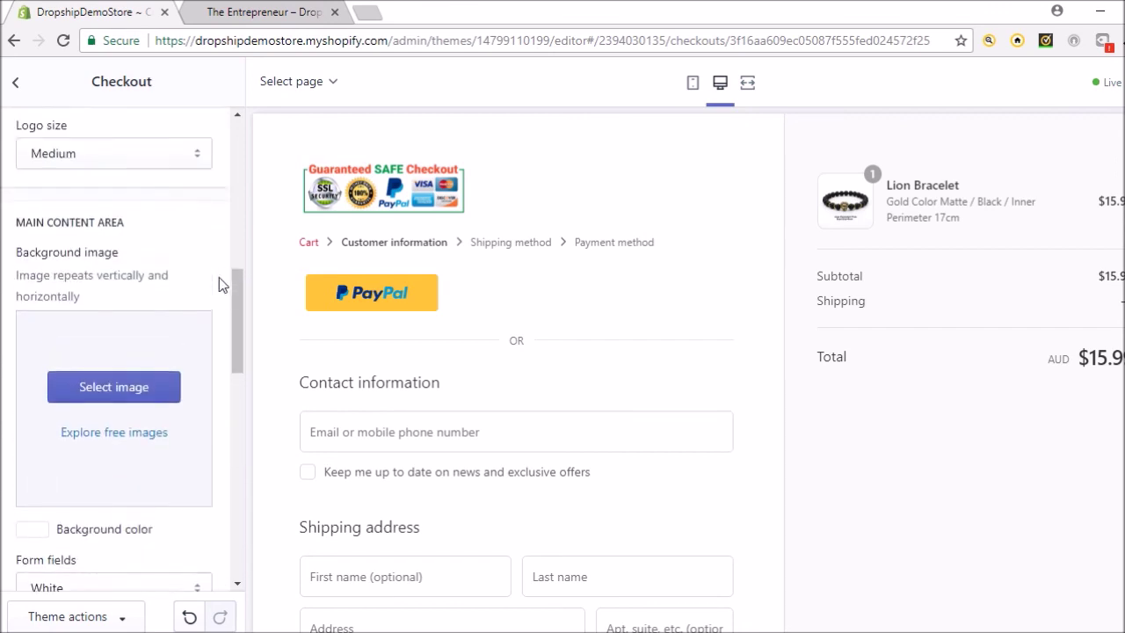
pyautogui.scroll(7, 218, 284)
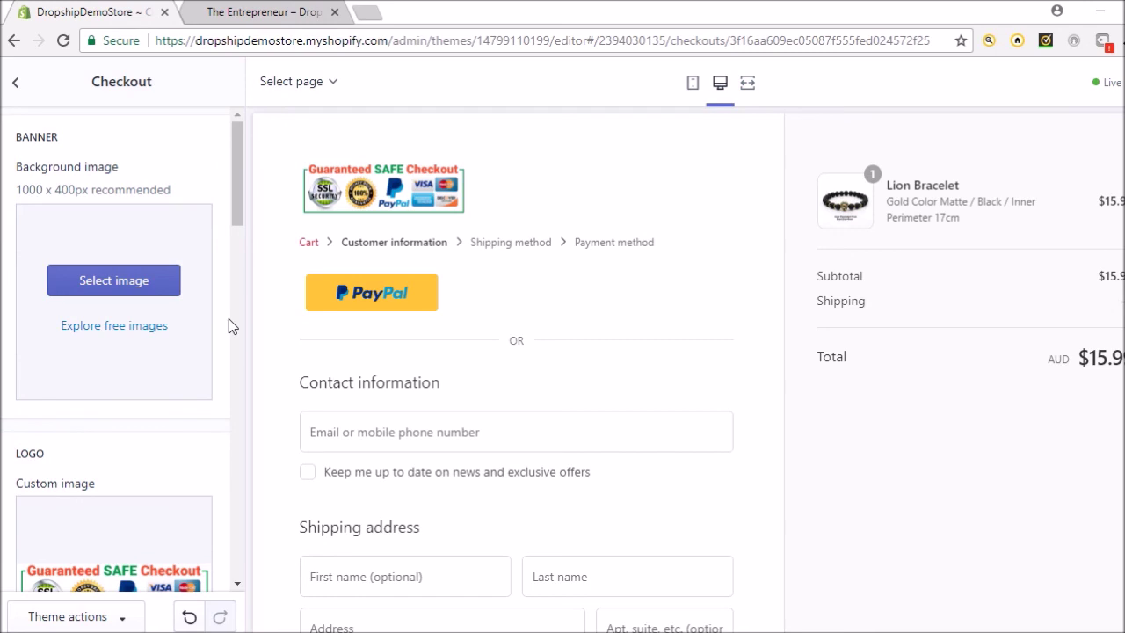